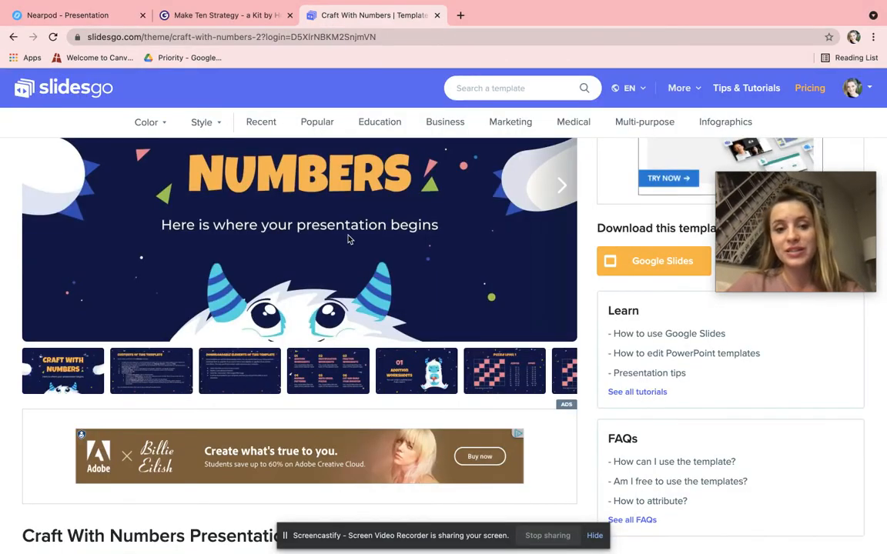
Step: Review the Craft With Numbers template, browse the popular presentation templates, and return to the Craft With Numbers page
scroll(347, 239, "up", 2)
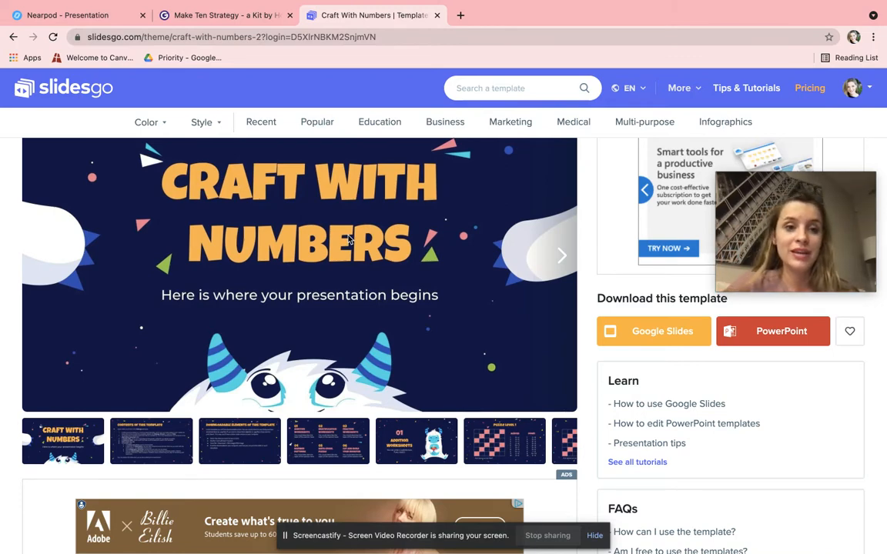
scroll(356, 271, "up", 2)
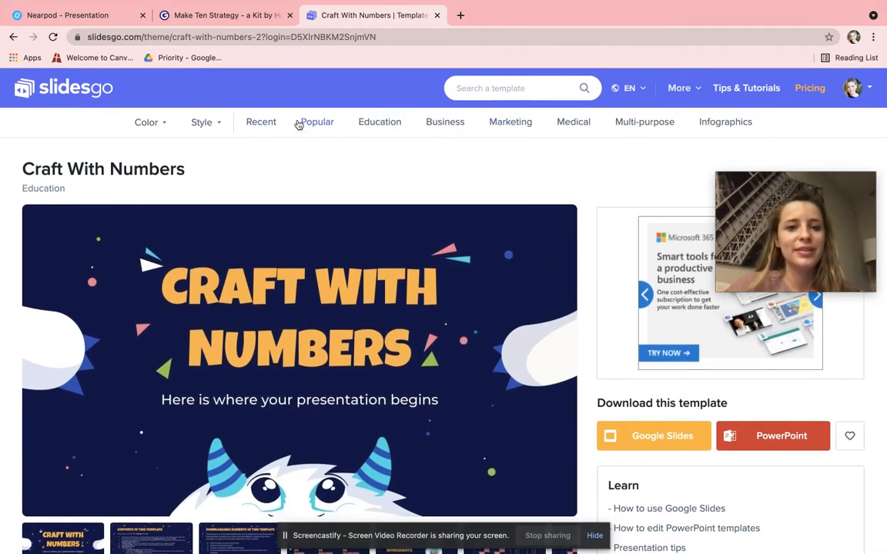
left_click(327, 124)
scroll(451, 259, "down", 3)
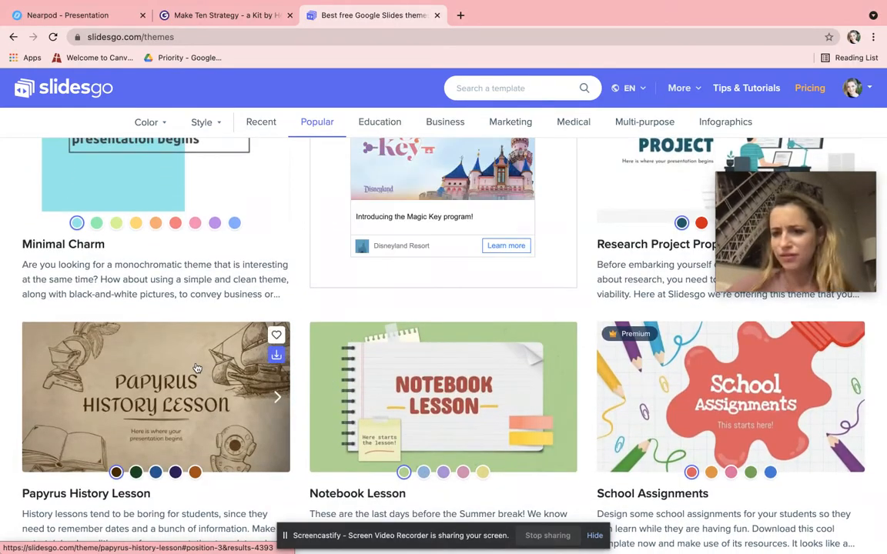
scroll(445, 395, "down", 4)
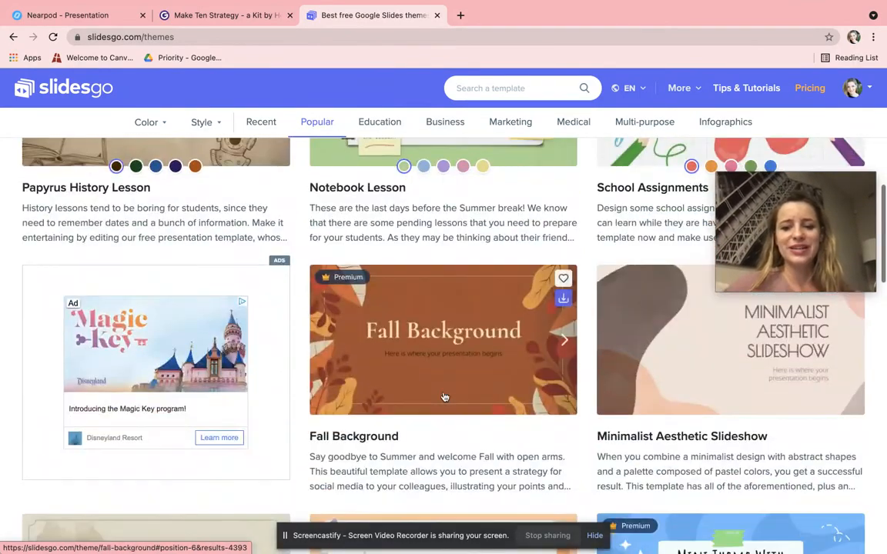
scroll(445, 395, "up", 2)
scroll(443, 394, "left", 3)
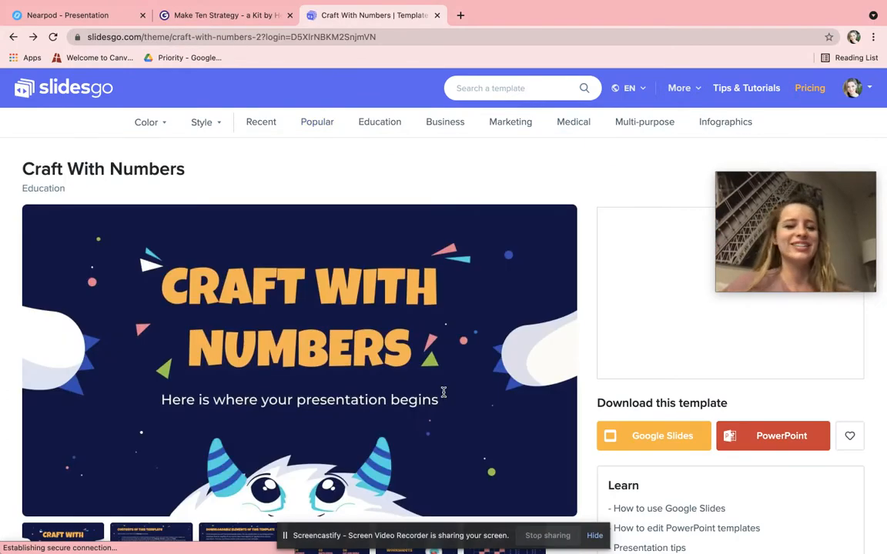
scroll(393, 435, "down", 2)
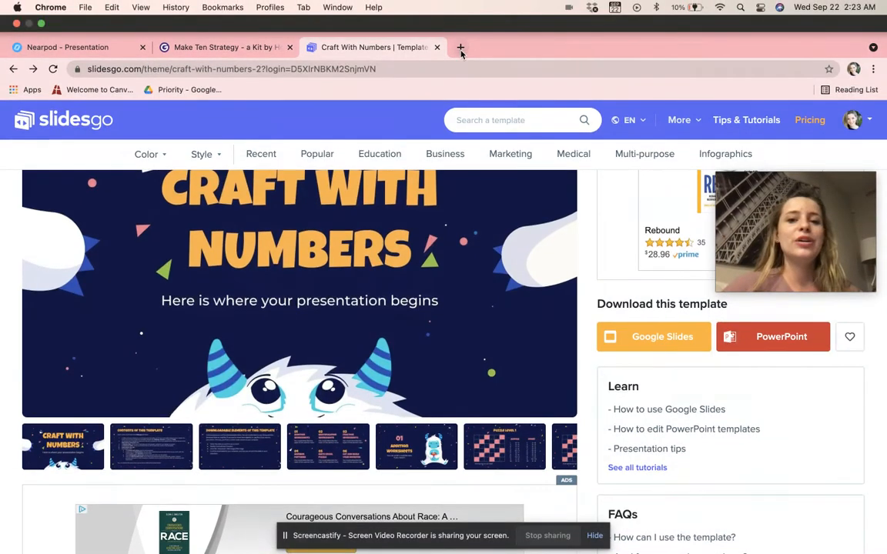
left_click(461, 45)
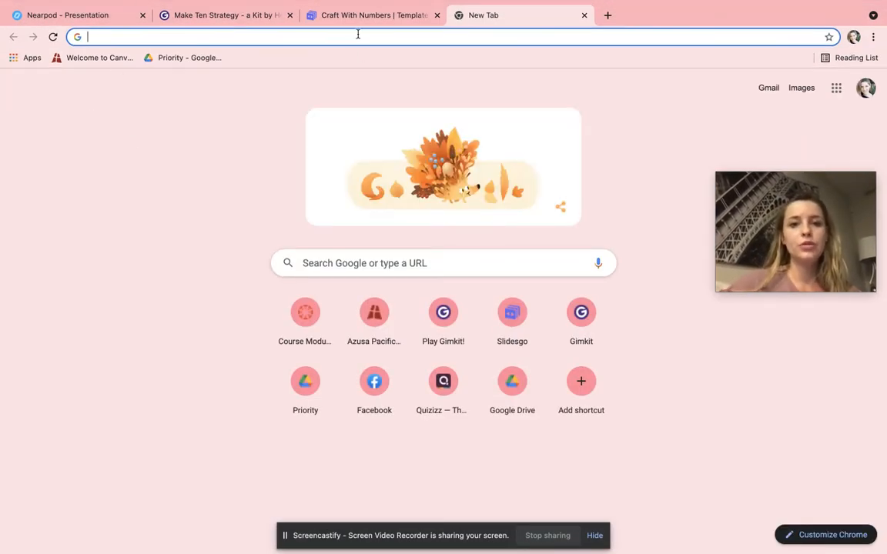
left_click(350, 22)
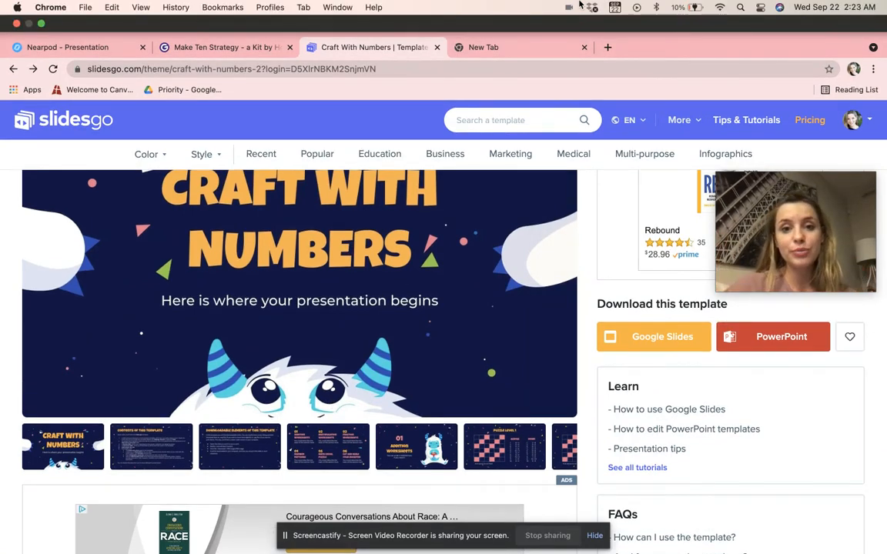
left_click(482, 50)
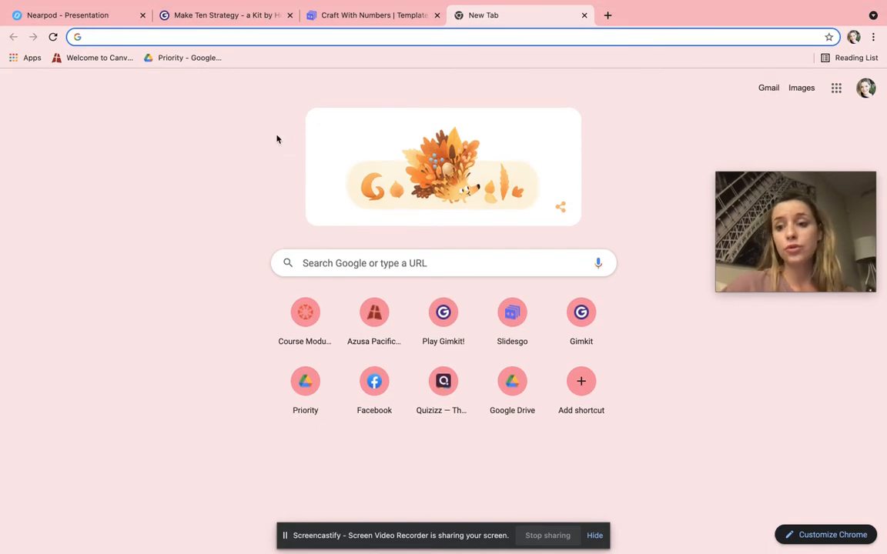
Step: Switch to Nearpod and leave the open presentation for the My Lessons library
left_click(55, 17)
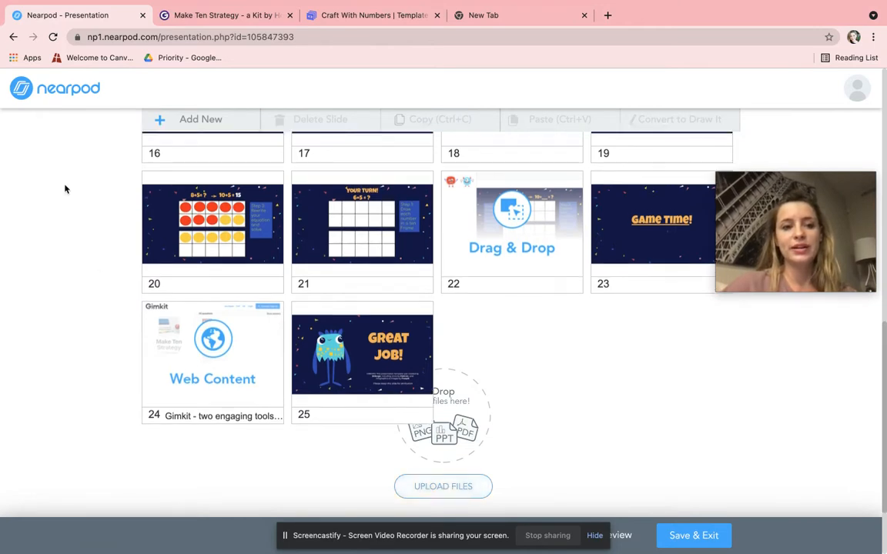
scroll(66, 188, "up", 5)
left_click(71, 88)
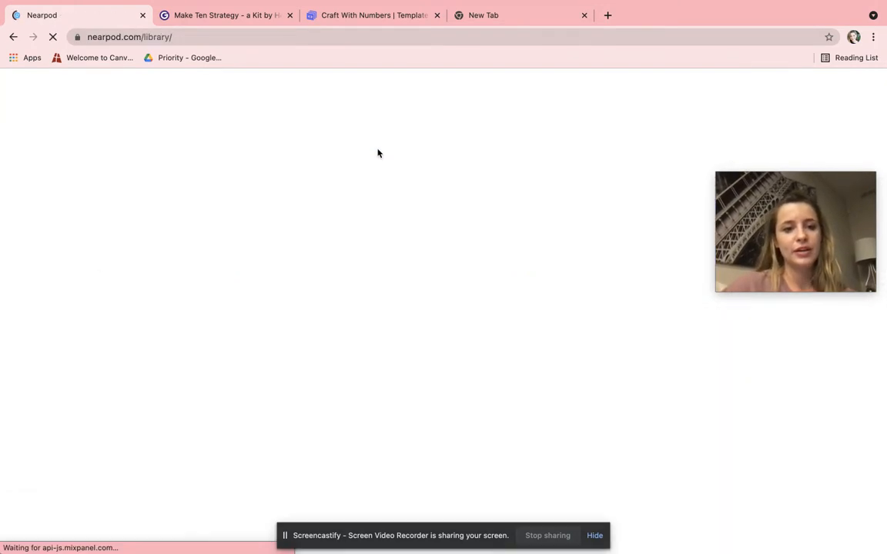
Step: Create a new lesson from the My Lessons library
left_click(308, 202)
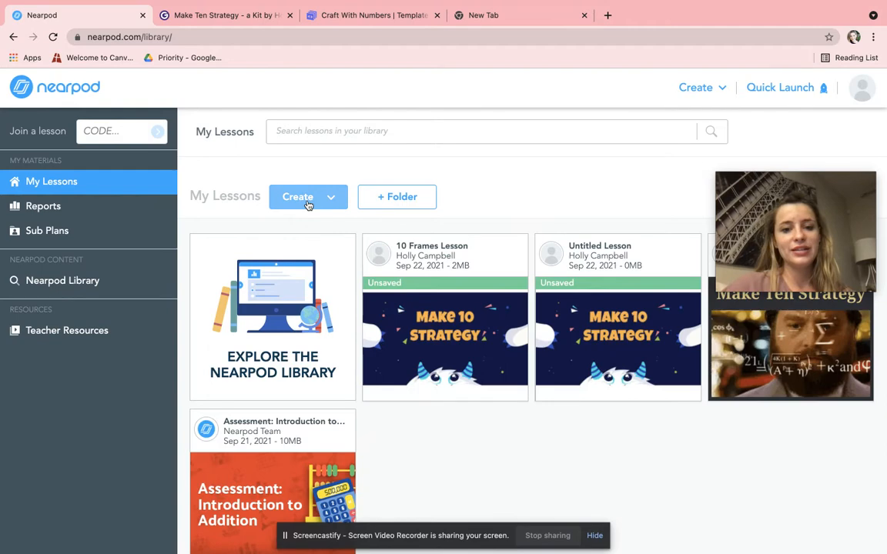
left_click(308, 197)
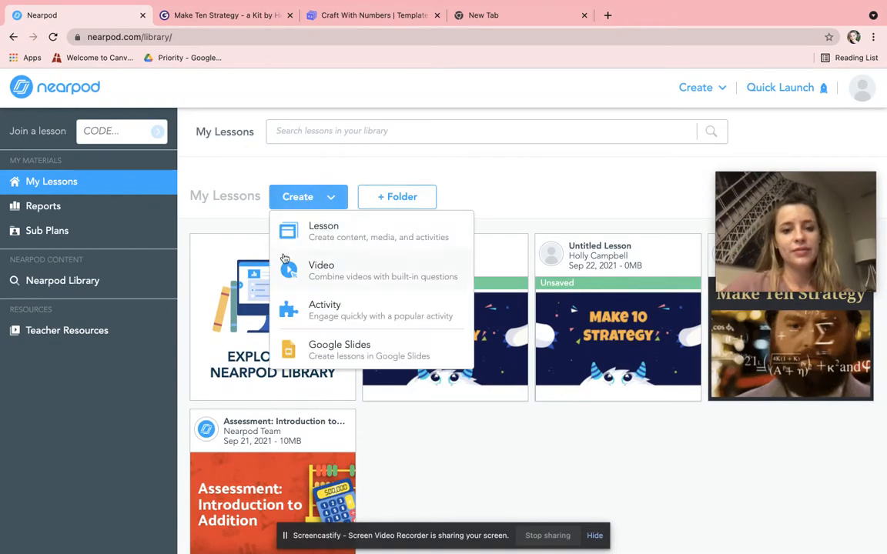
left_click(363, 231)
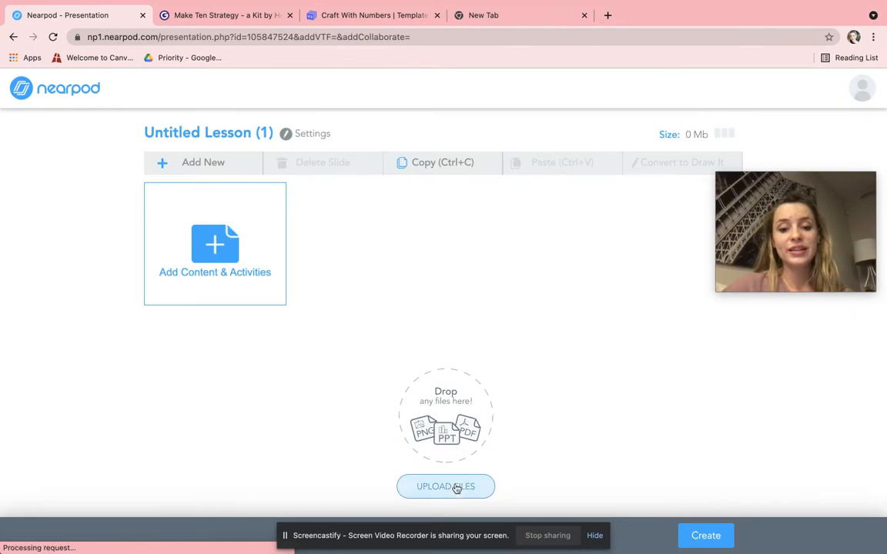
Step: Try to import the Make 10 Strategy presentation from Google Drive into the new lesson
left_click(453, 499)
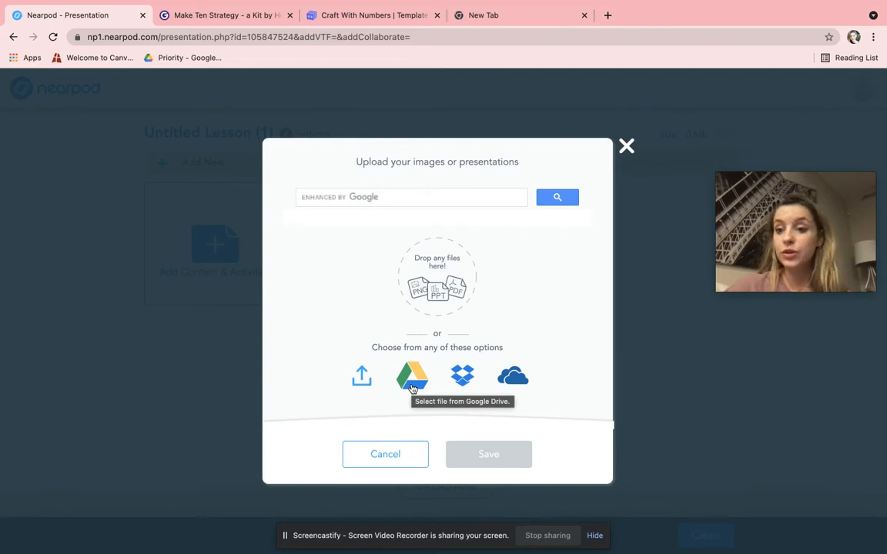
left_click(412, 378)
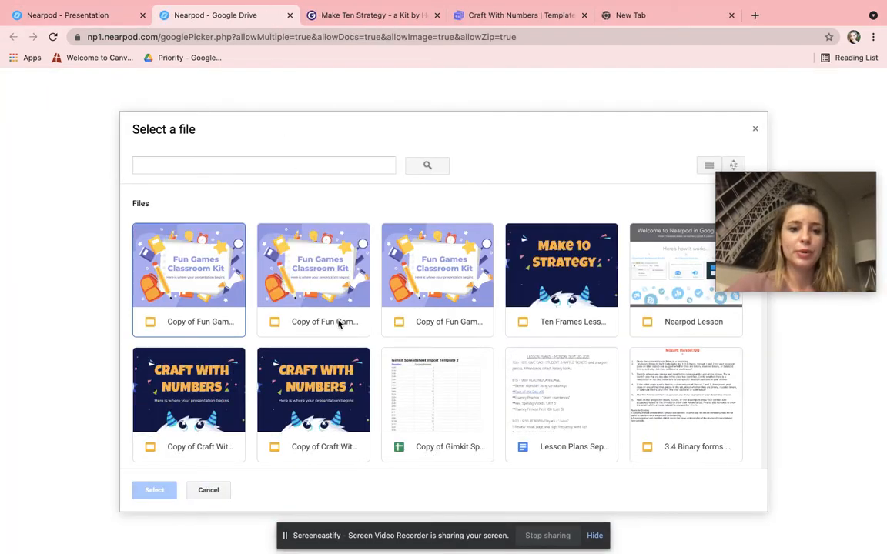
double_click(543, 292)
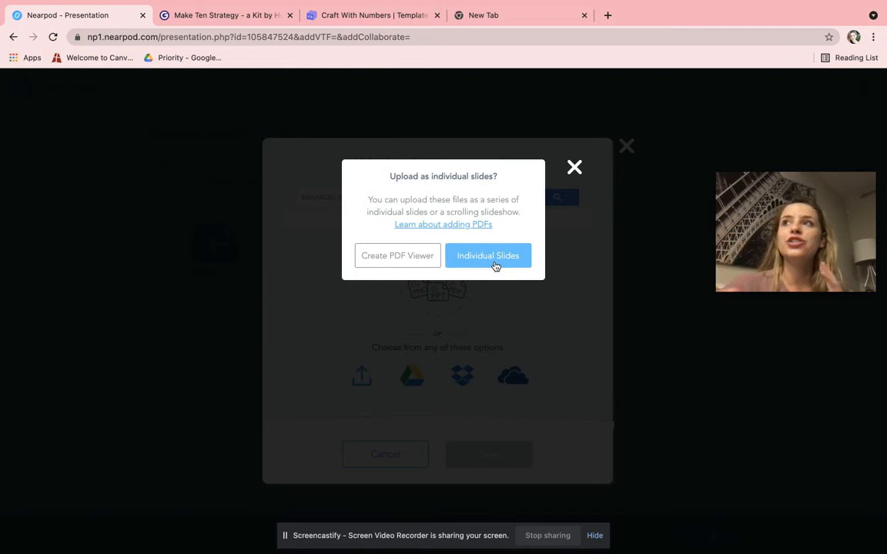
left_click(575, 167)
left_click(627, 145)
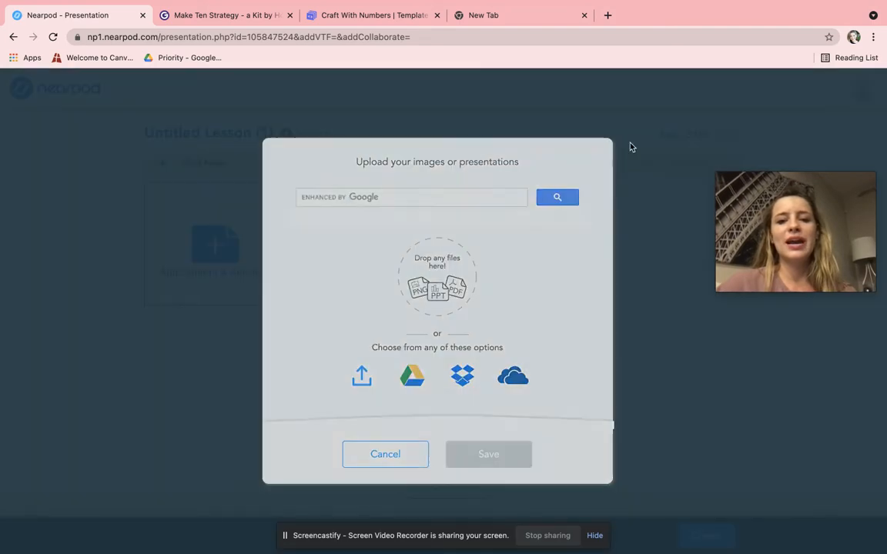
Step: Open the Warm Up slide of the saved Untitled Lesson in the slide editor and capture a screenshot of its content
left_click(25, 99)
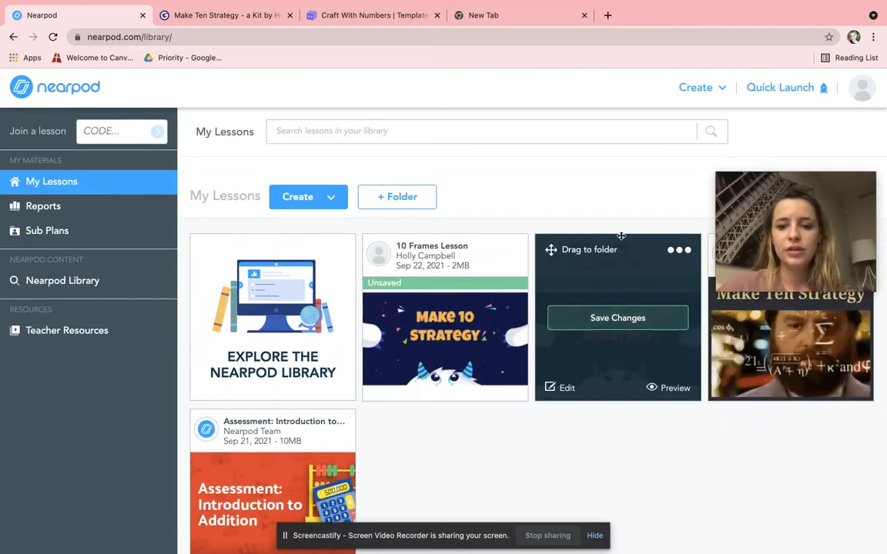
left_click(563, 389)
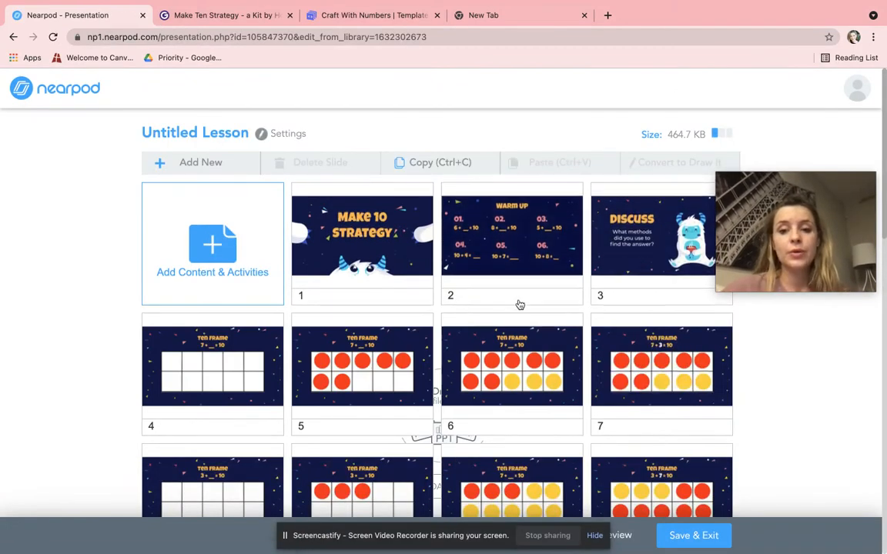
left_click(518, 304)
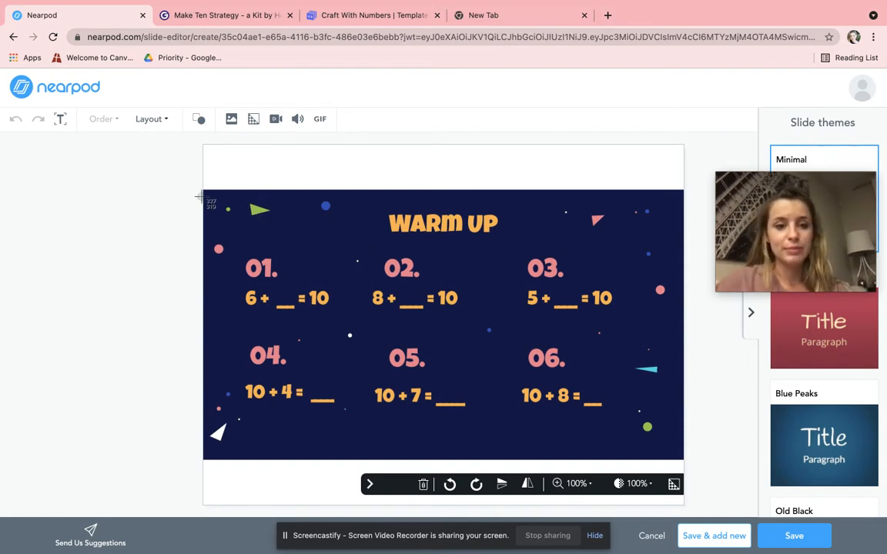
left_click_drag(203, 188, 684, 465)
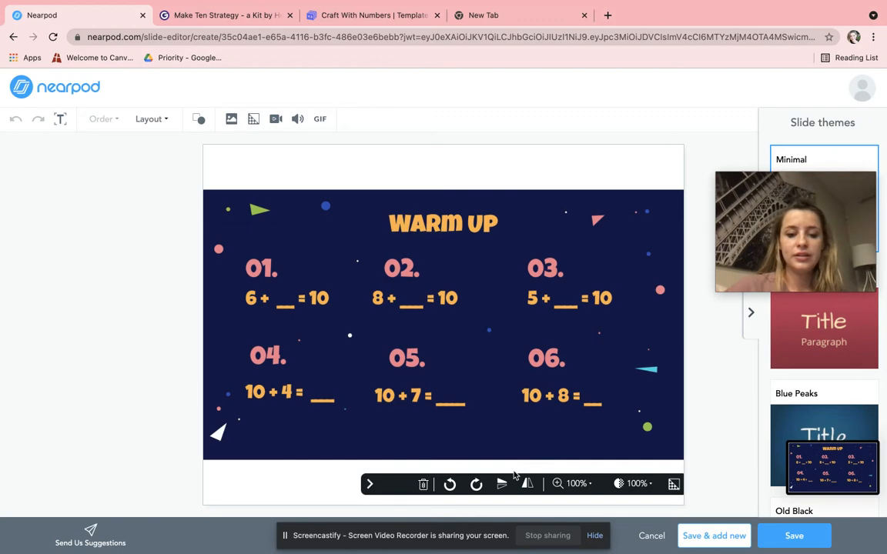
Step: Return to the My Lessons library and reopen the Untitled Lesson for editing
left_click(24, 88)
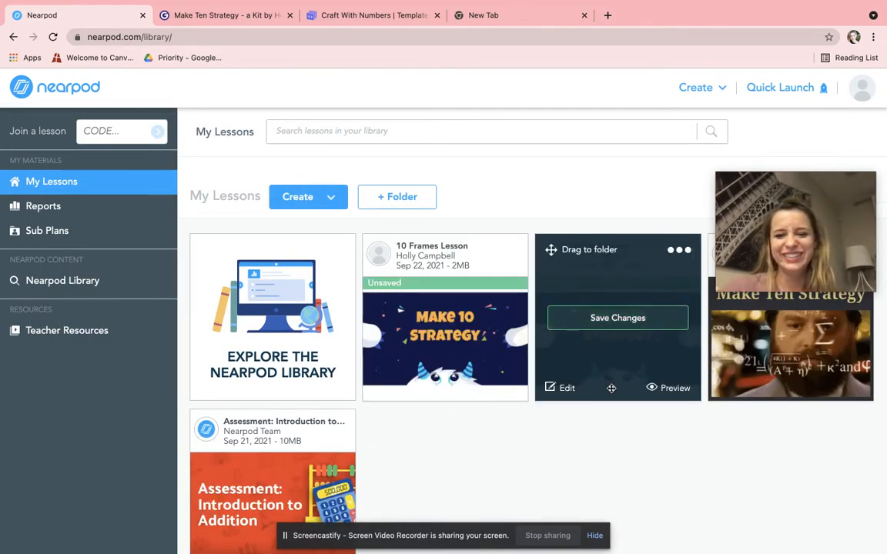
left_click_drag(791, 242, 519, 228)
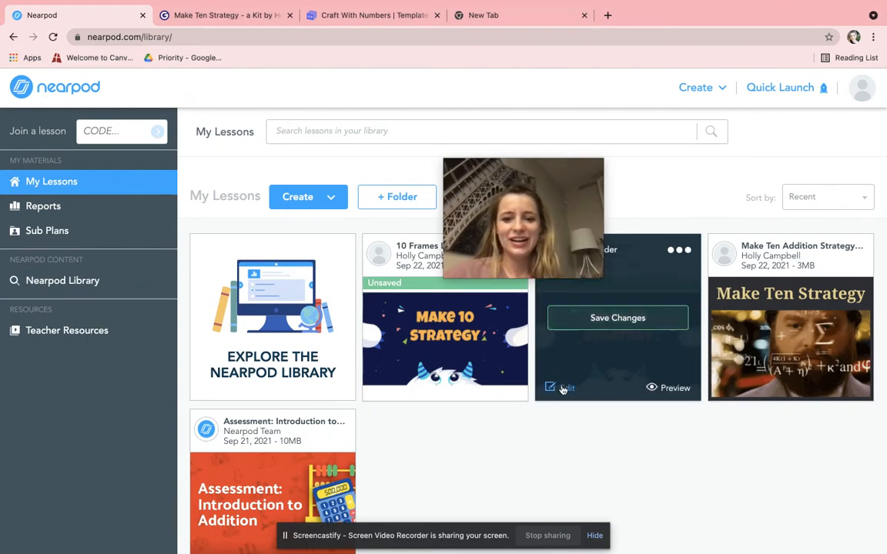
left_click(564, 388)
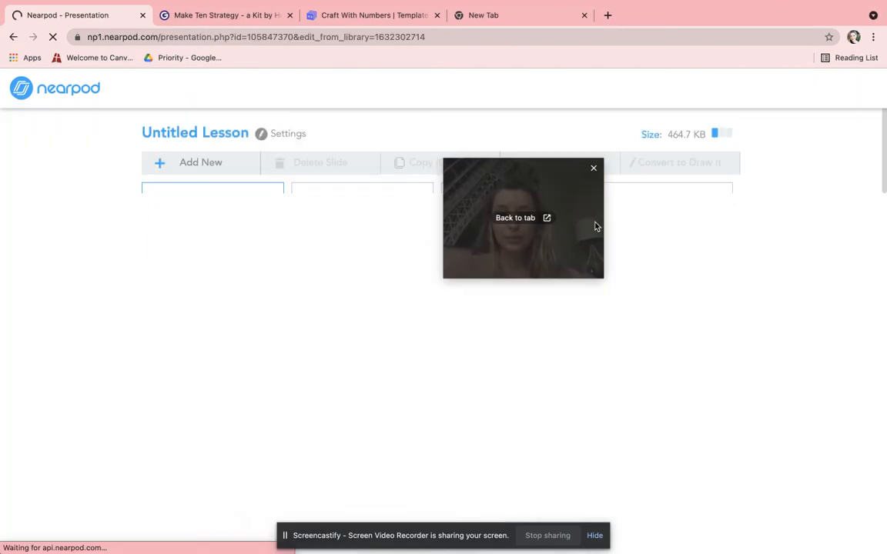
Step: Add a Drag & Drop activity to the Untitled Lesson
left_click(164, 219)
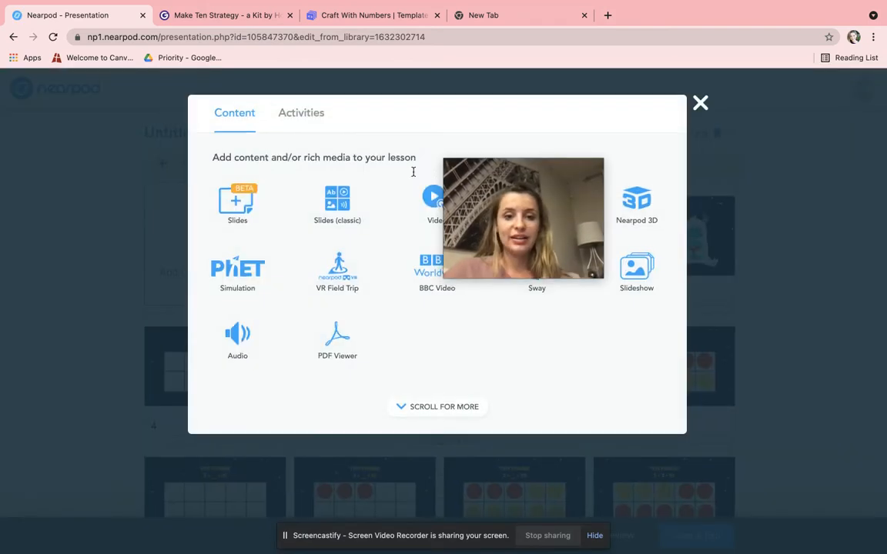
left_click_drag(450, 168, 551, 163)
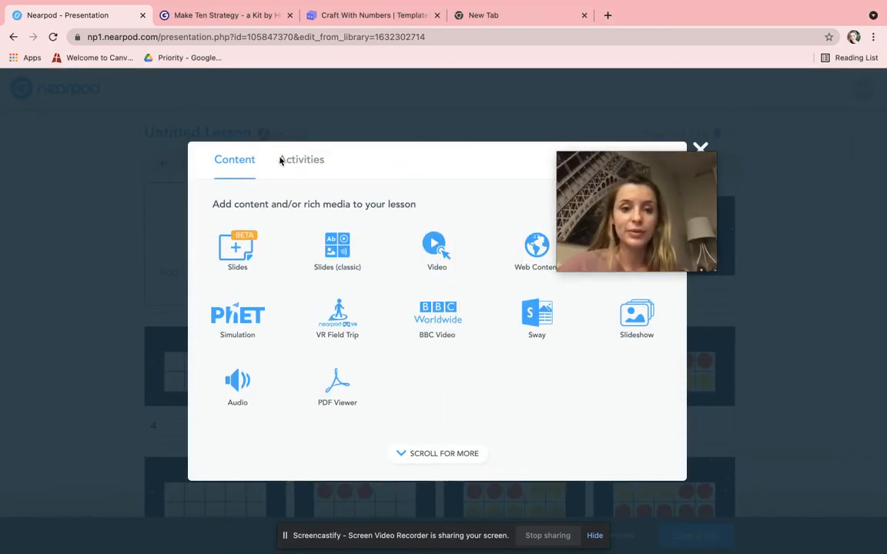
left_click(301, 163)
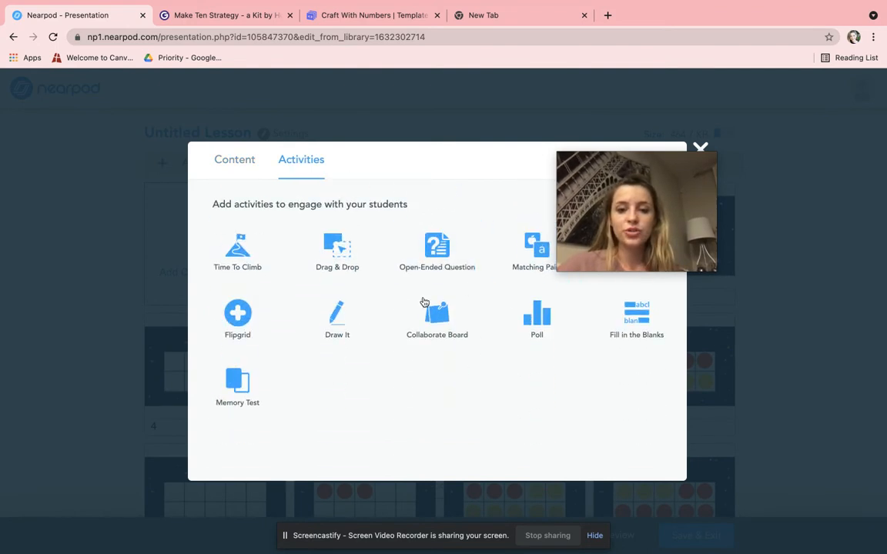
left_click(333, 257)
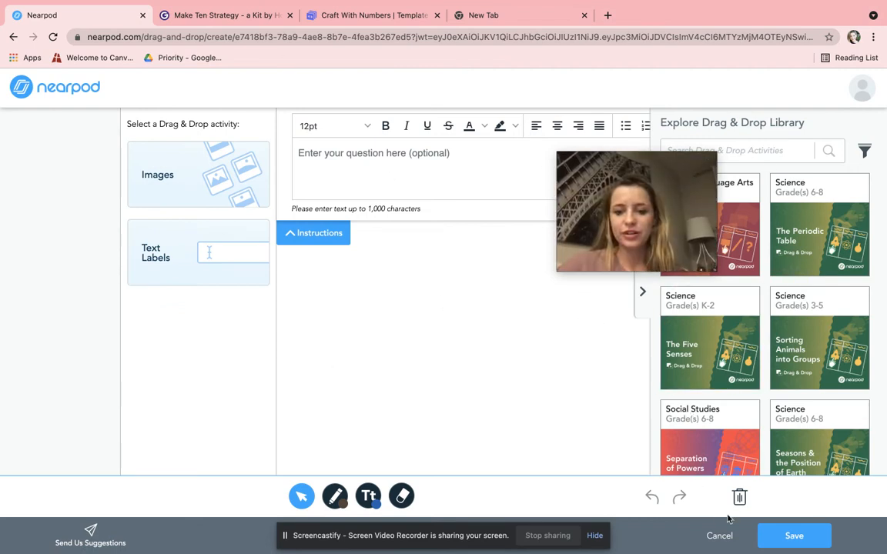
left_click_drag(583, 167, 670, 145)
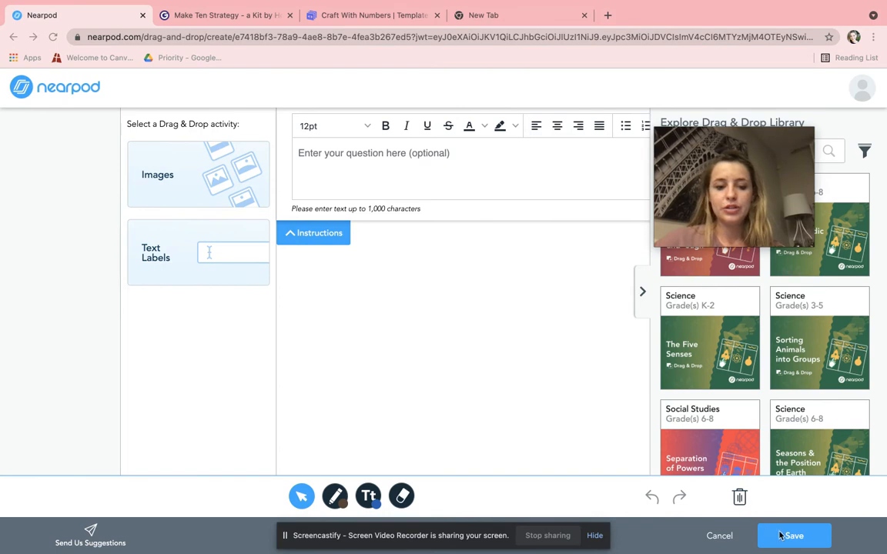
left_click_drag(716, 131, 715, 252)
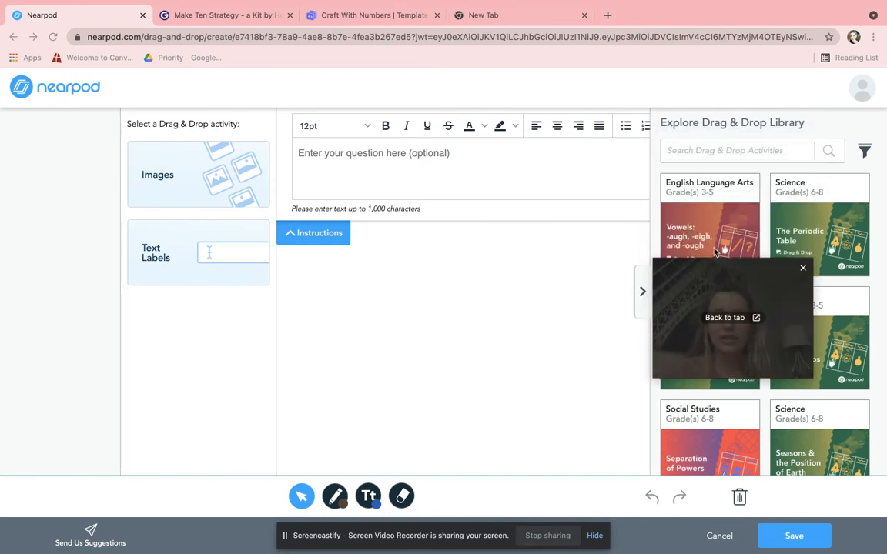
Step: Collapse the Drag & Drop library and upload the Warm Up slide screenshot taken at 1.41.39 AM from the Desktop as the activity background
left_click(642, 291)
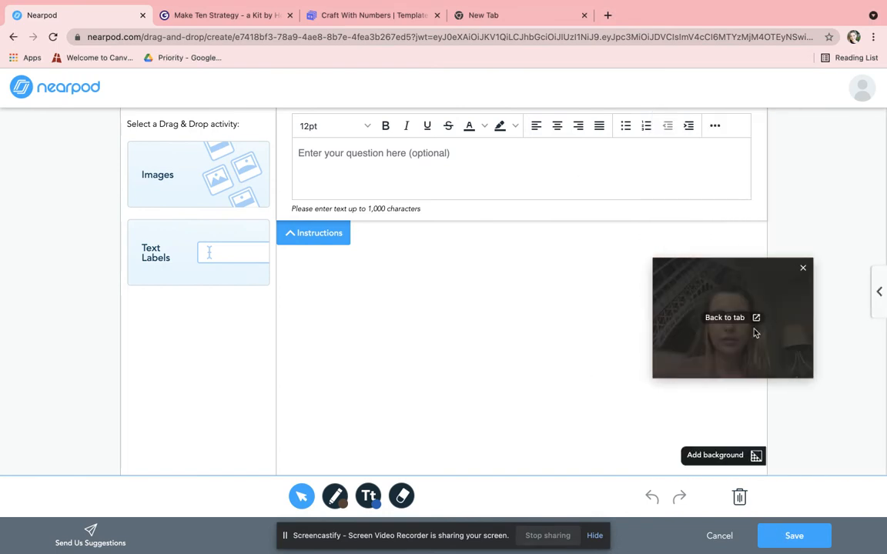
left_click(758, 457)
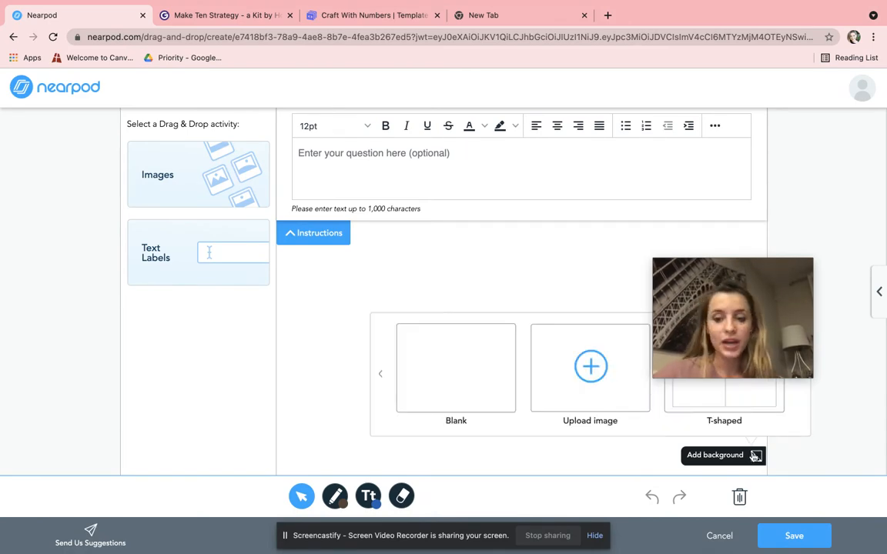
left_click(574, 387)
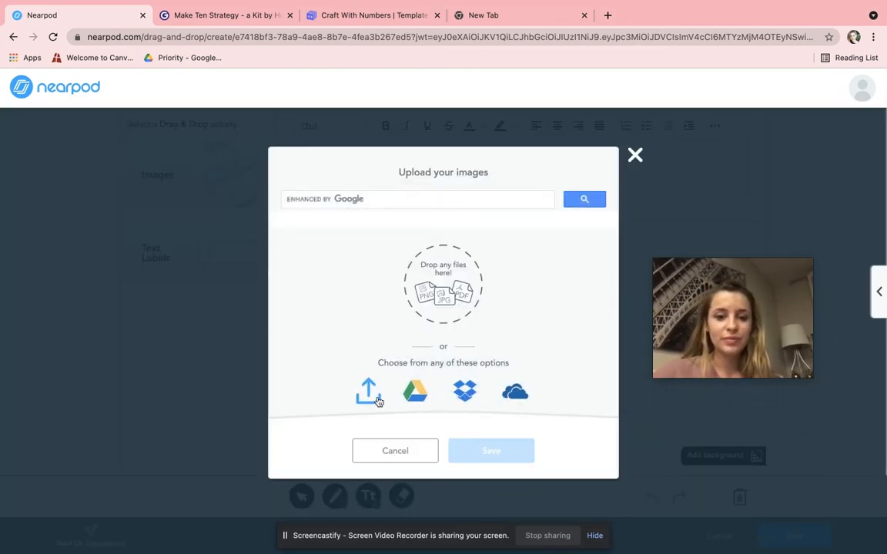
left_click(374, 386)
left_click(352, 196)
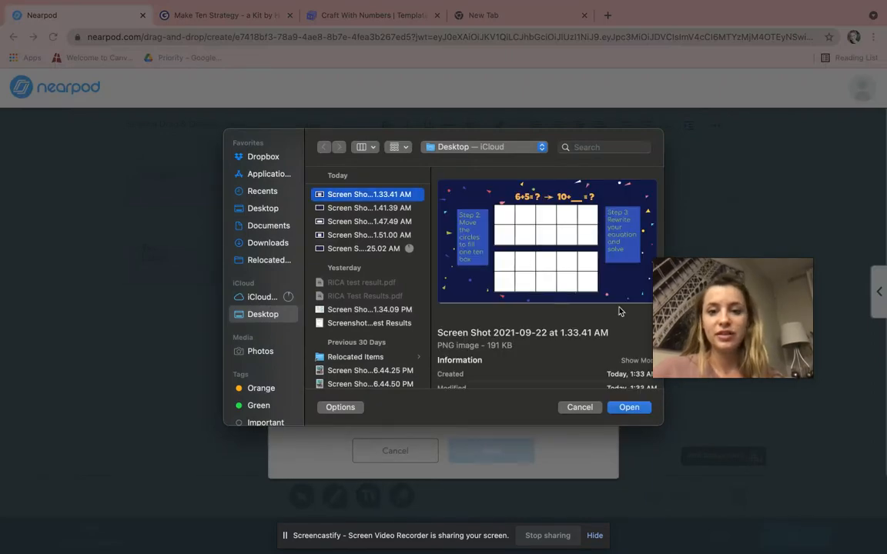
left_click(362, 208)
left_click(629, 407)
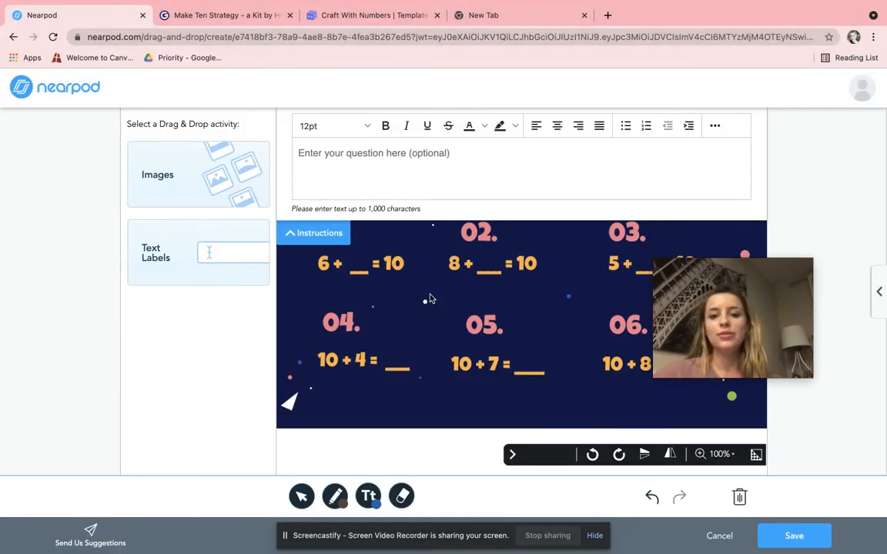
Step: Collapse the question instructions and add a draggable text label "4", sized against the blank in 6 + __ = 10
left_click(308, 145)
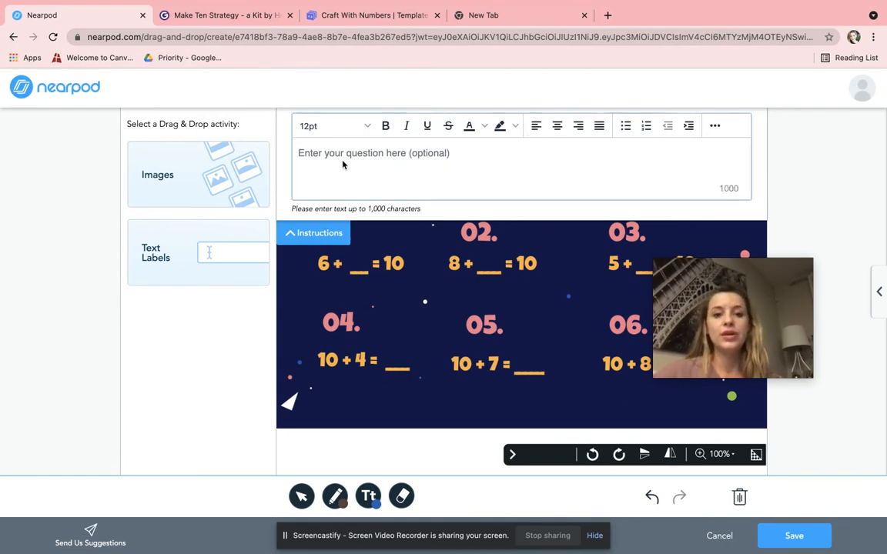
left_click(317, 239)
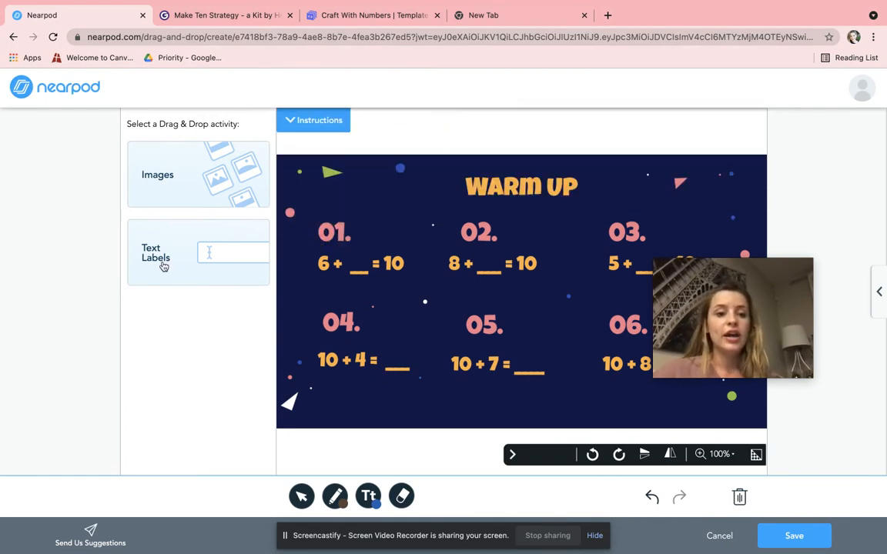
left_click(164, 265)
left_click(198, 154)
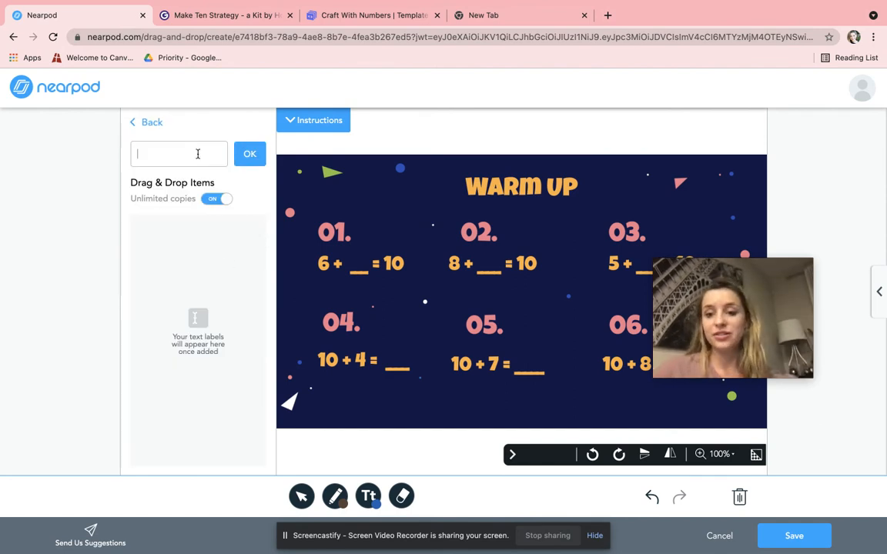
type("4")
key("Return")
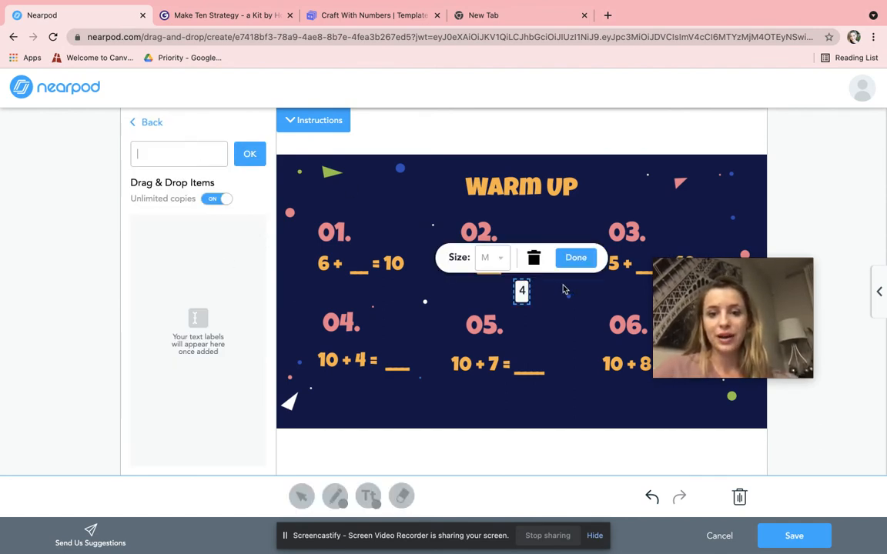
left_click_drag(522, 290, 357, 256)
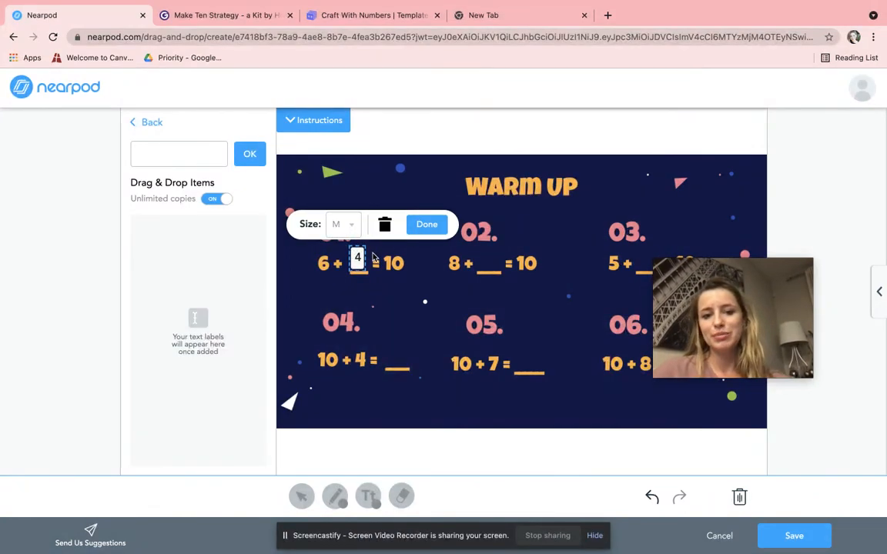
left_click(431, 231)
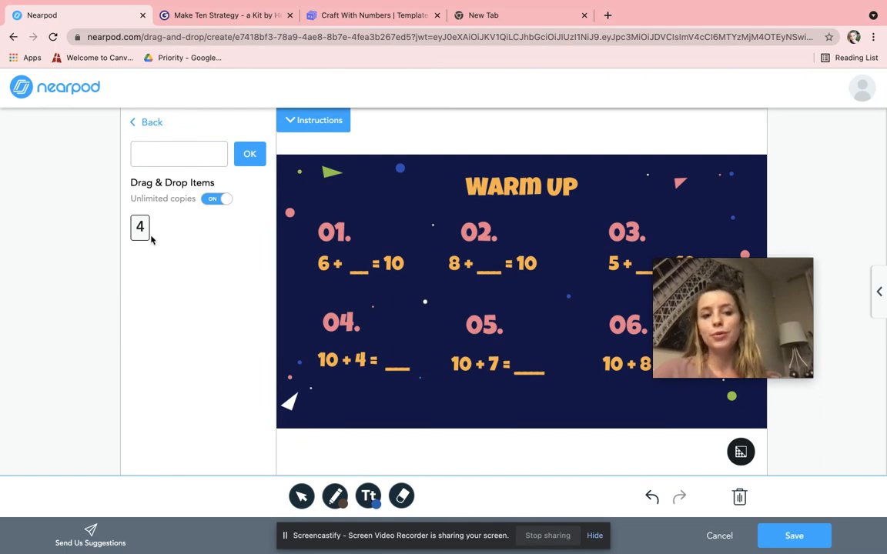